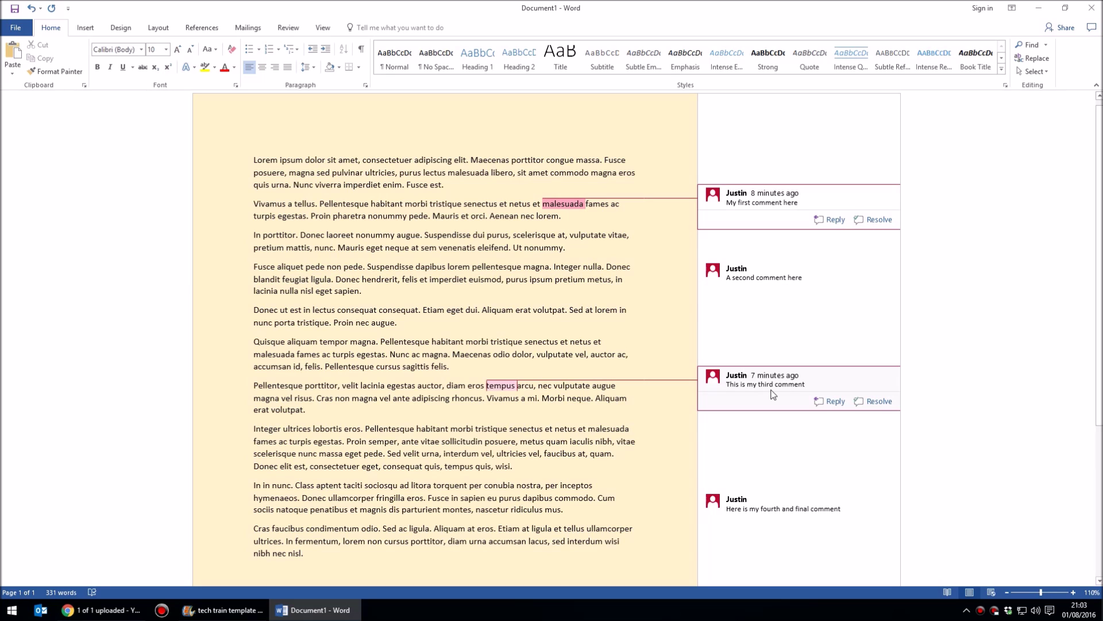
# - Show the print preview with all four comments visible in the margin
pyautogui.click(440, 248)
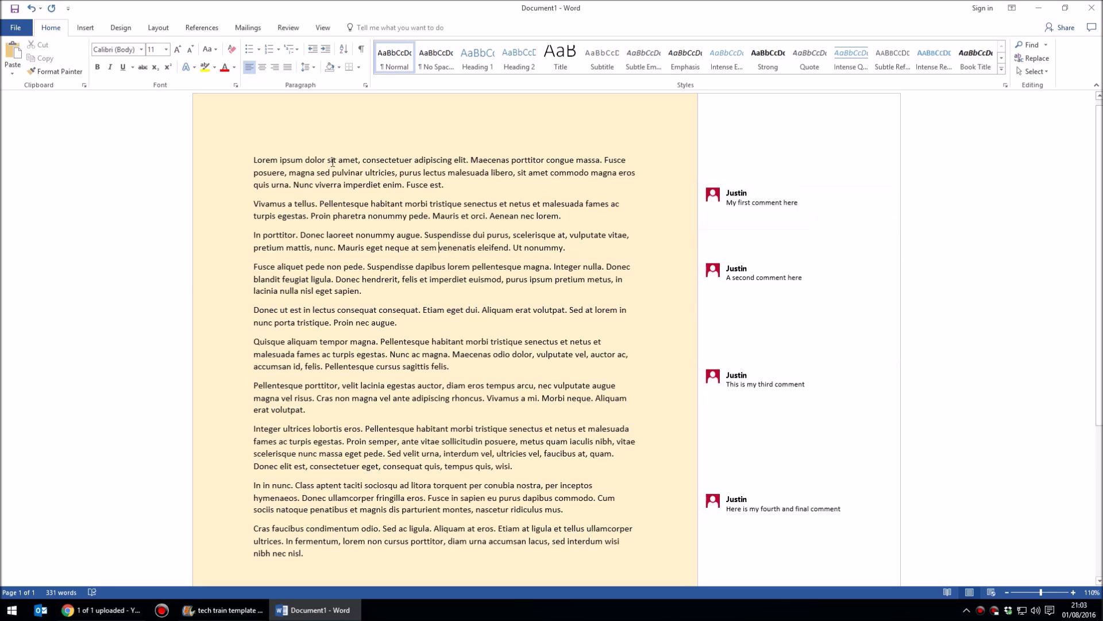
pyautogui.click(15, 27)
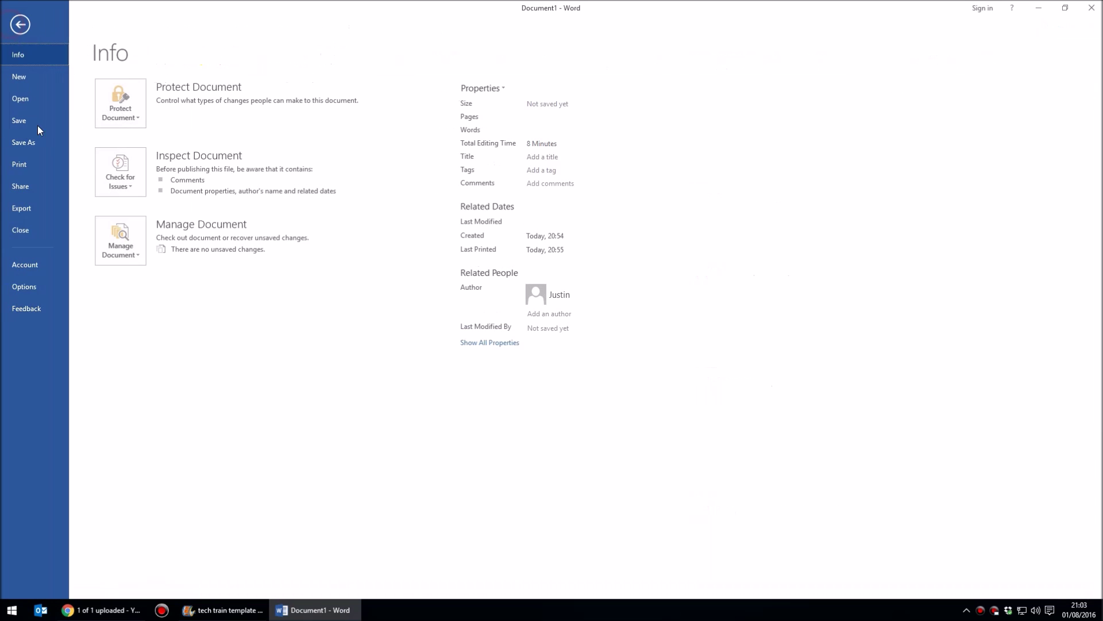
pyautogui.click(37, 166)
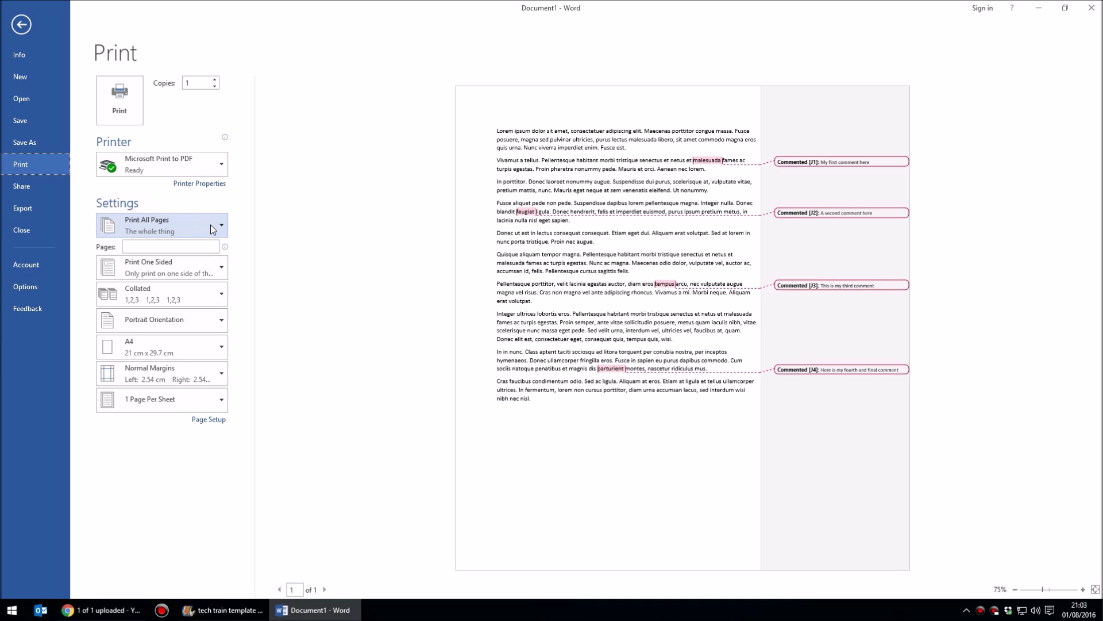
# - Uncheck Print Markup so the preview shows text without comments, then return to the document
pyautogui.click(210, 227)
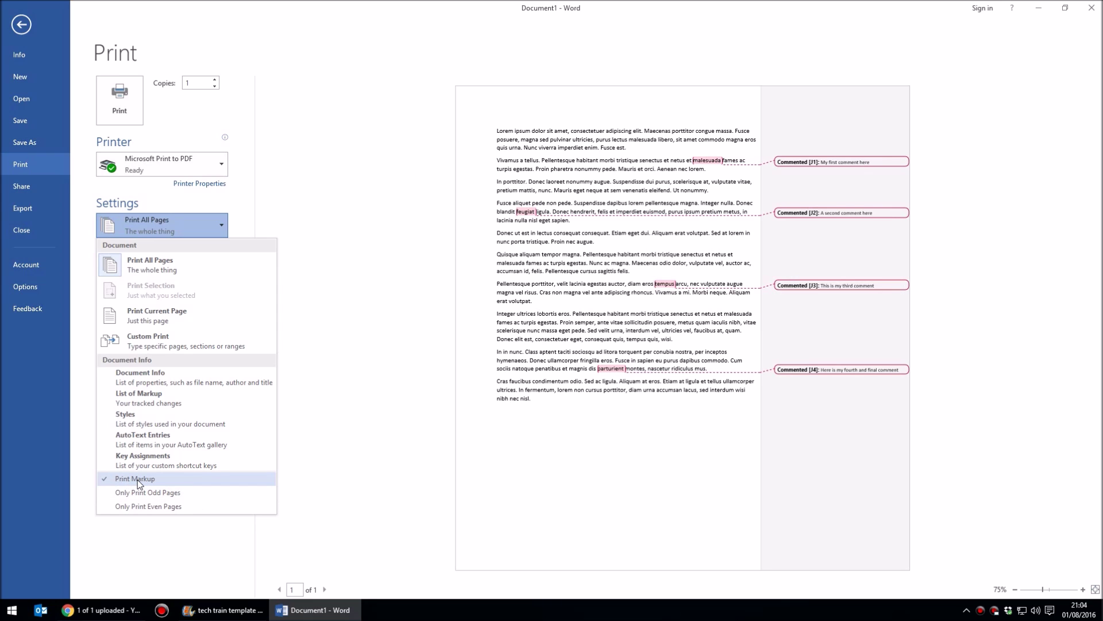
pyautogui.click(136, 478)
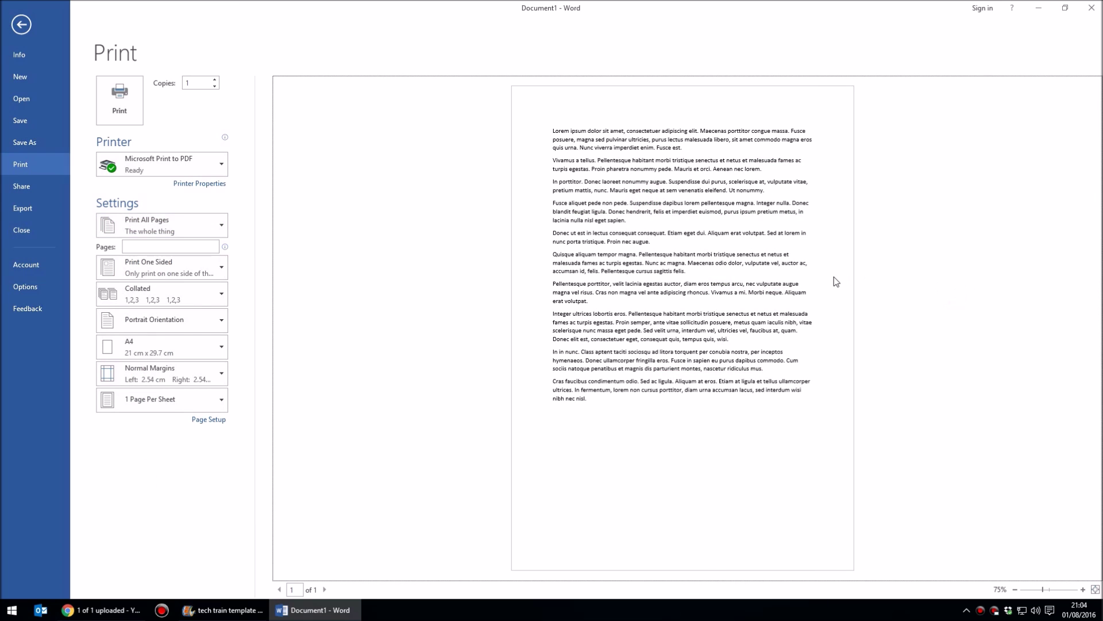
pyautogui.click(34, 34)
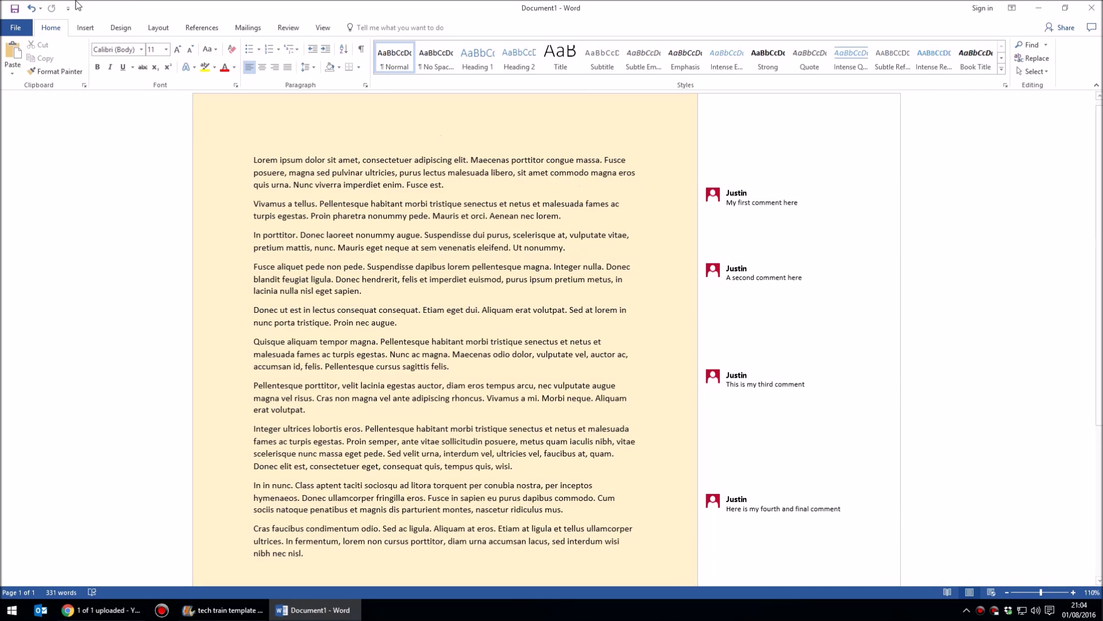
# - Toggle Show Comments off and back on from the Review tab
pyautogui.click(288, 27)
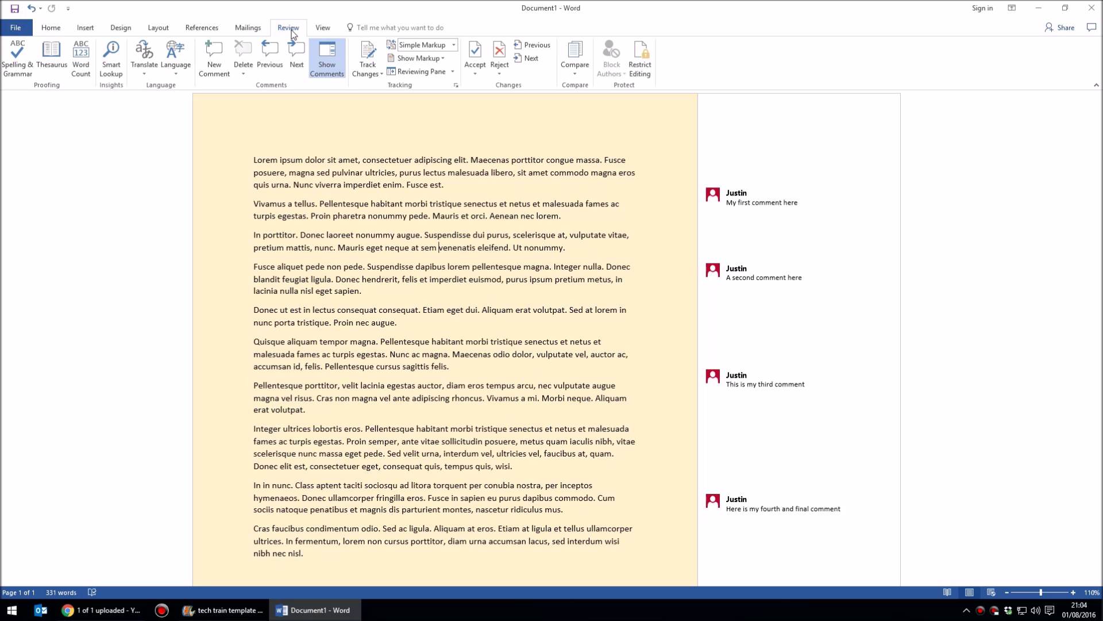
pyautogui.click(331, 57)
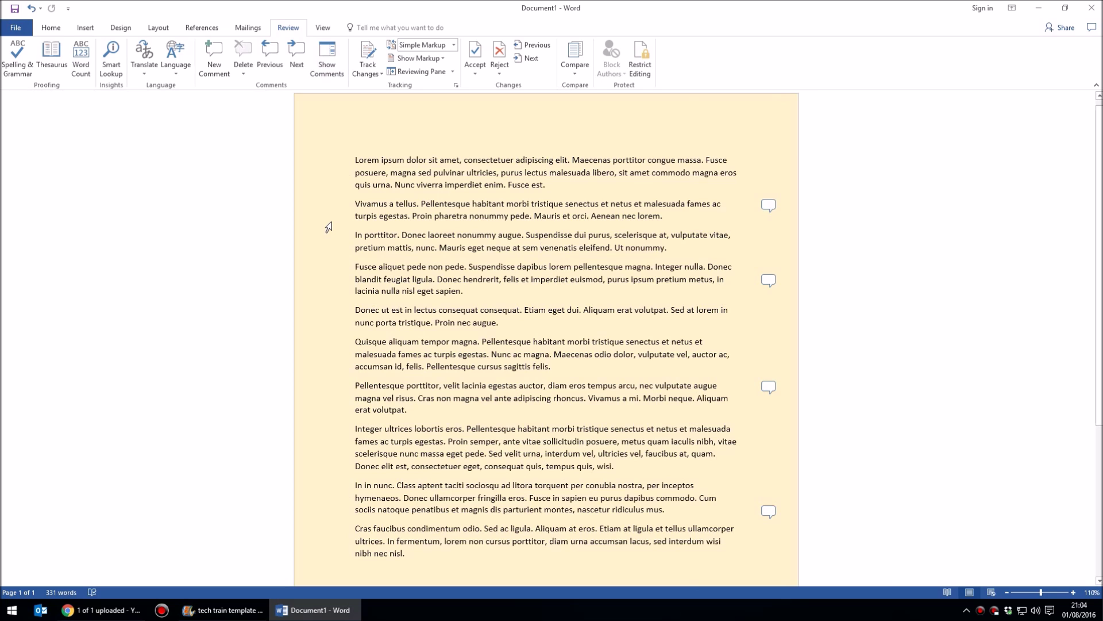
pyautogui.click(326, 57)
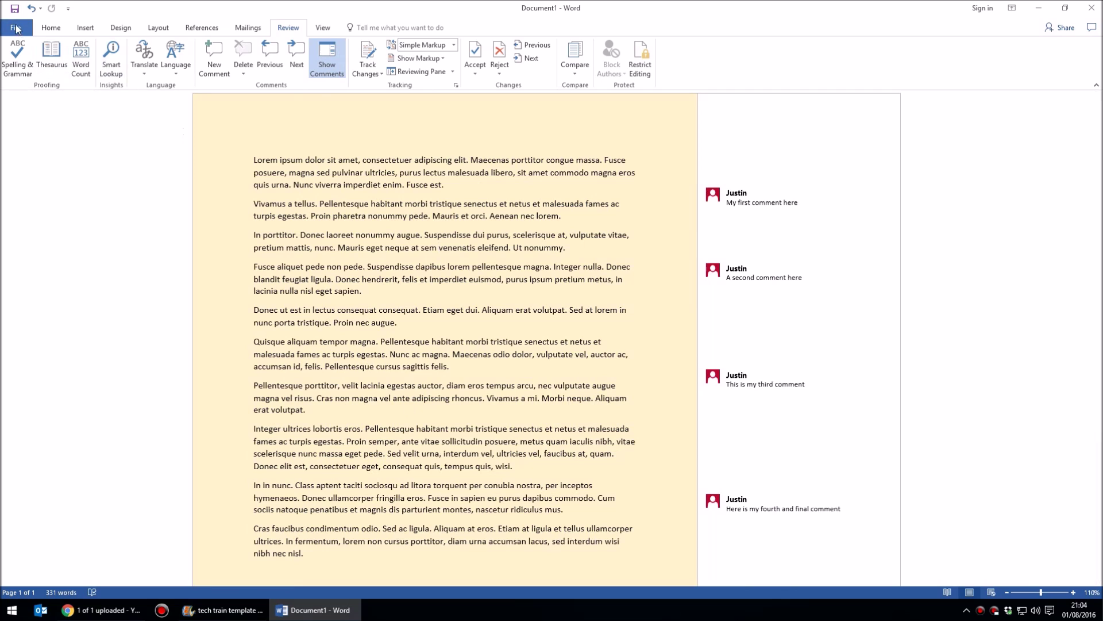
pyautogui.click(16, 26)
# - Turn off Show Comments, then reopen the print preview, which still shows comment balloons
pyautogui.click(19, 164)
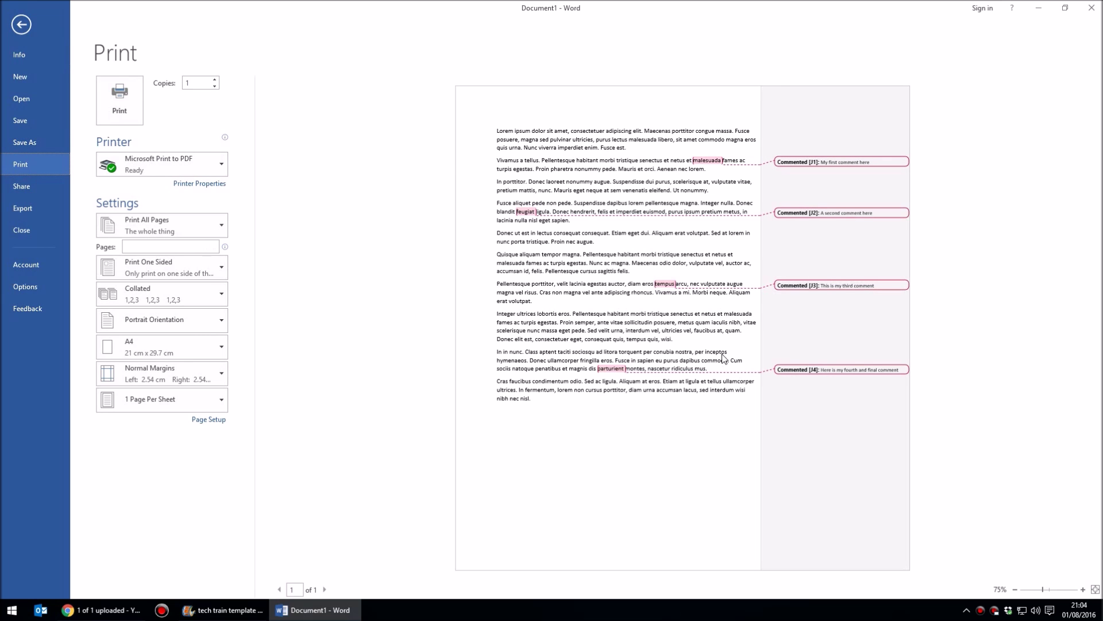
pyautogui.click(23, 26)
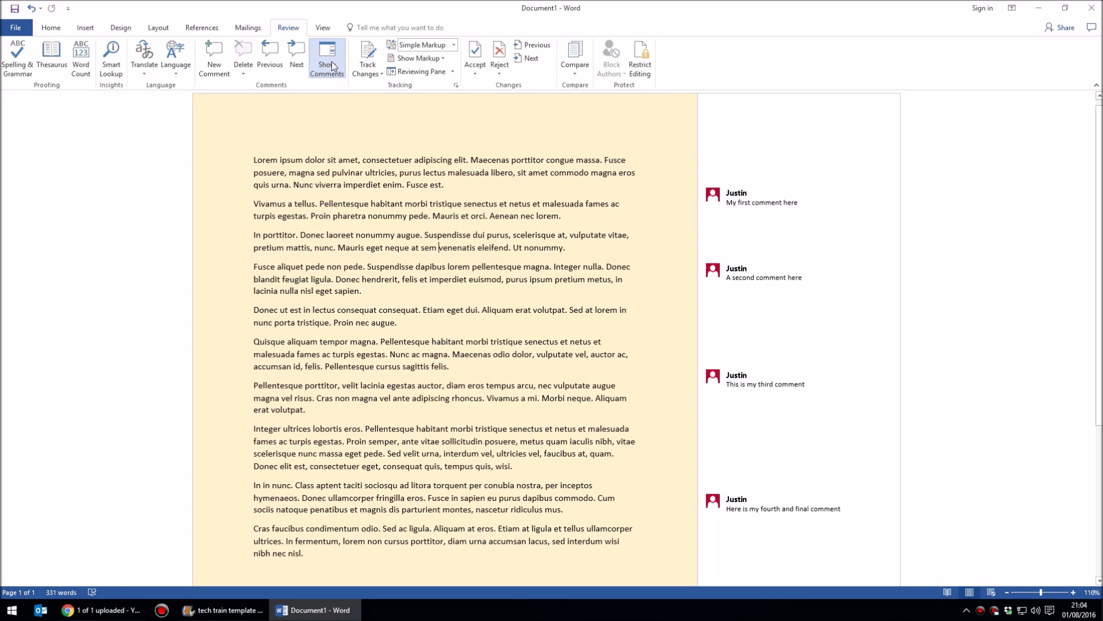
pyautogui.click(330, 62)
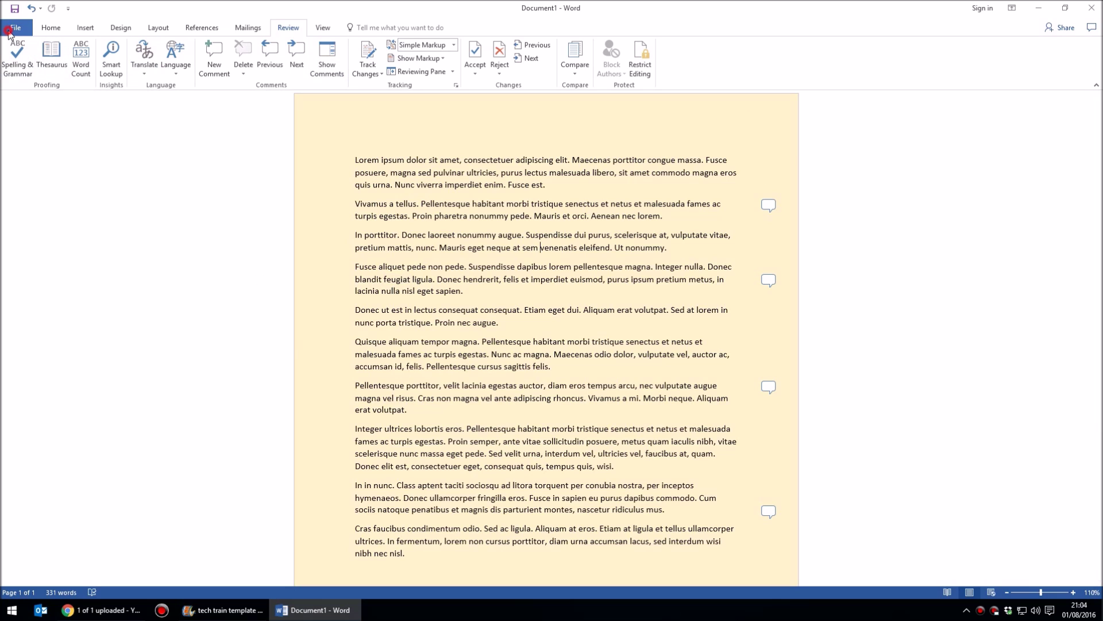
pyautogui.click(15, 27)
pyautogui.click(20, 164)
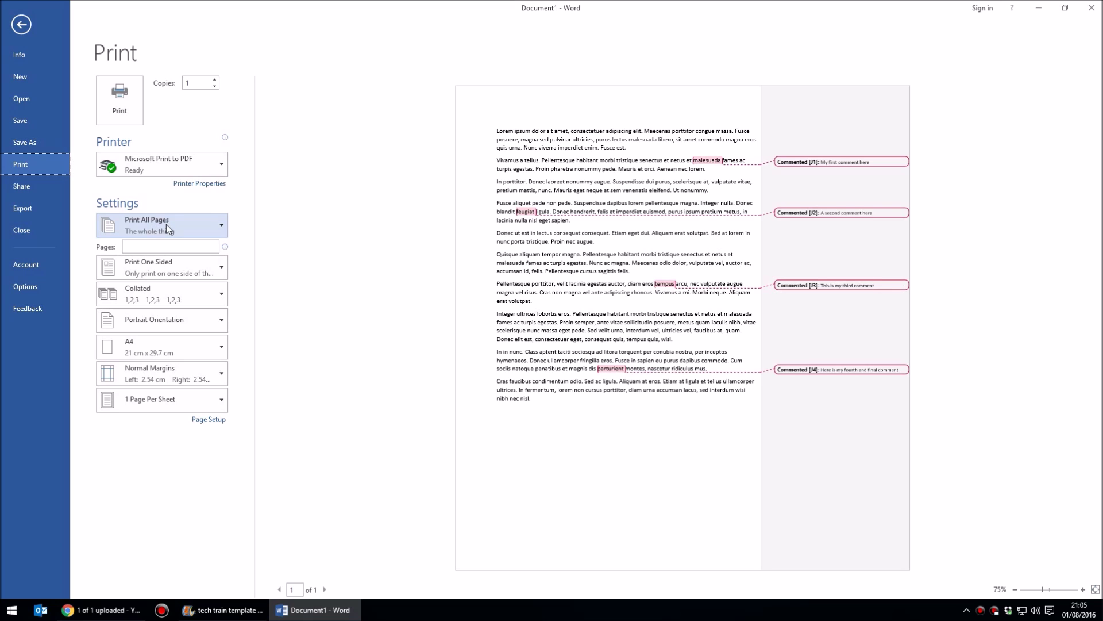
# - Uncheck Print Markup to preview text only, then select Print Markup again
pyautogui.click(191, 225)
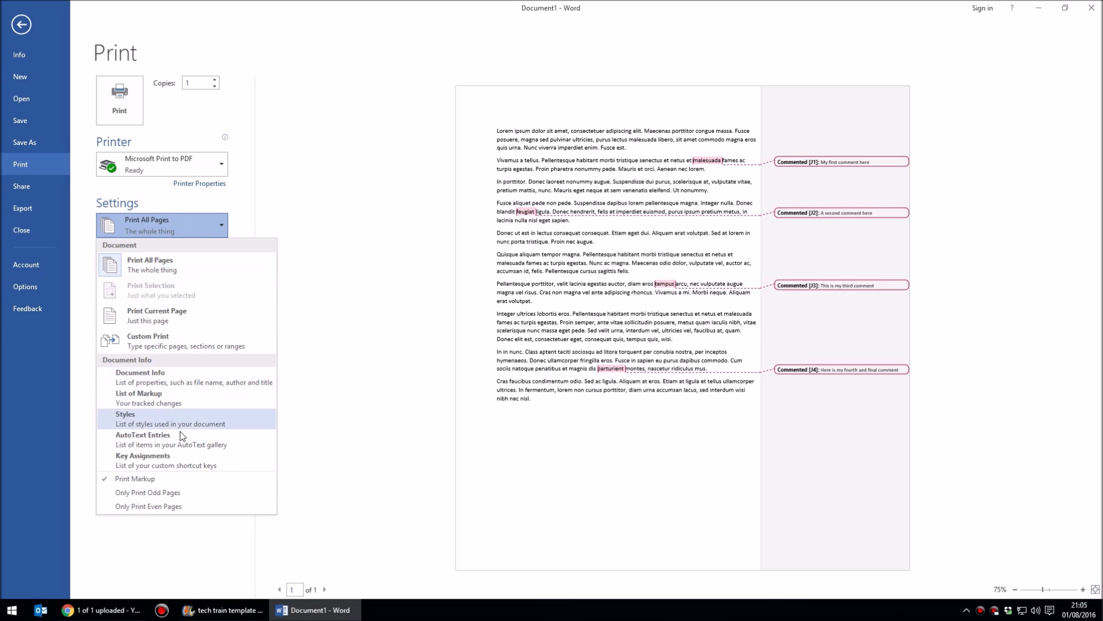
pyautogui.click(155, 479)
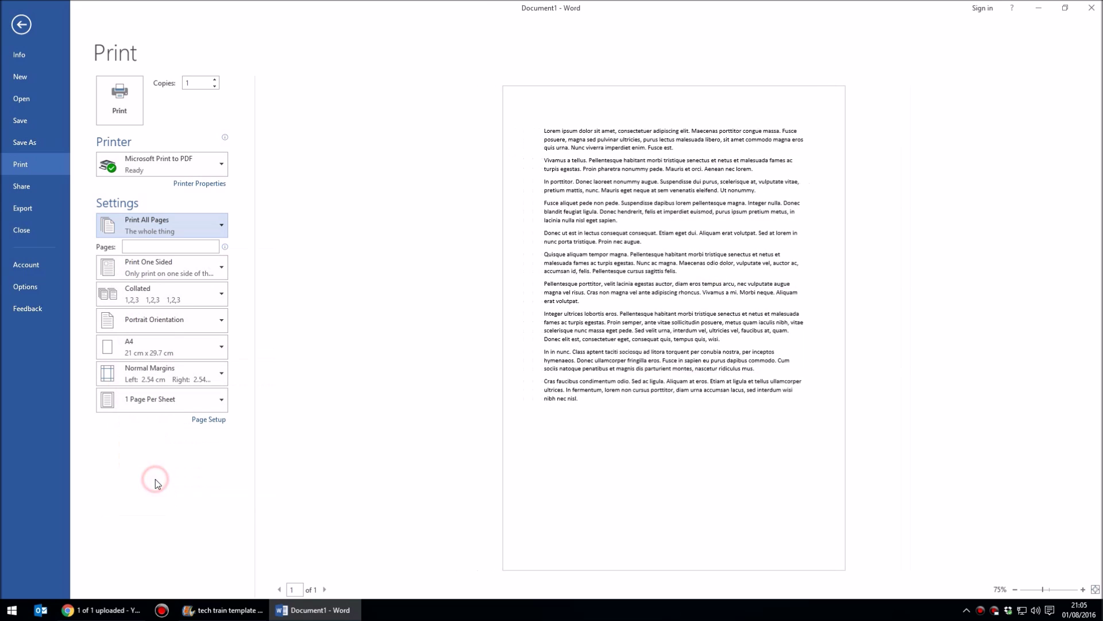
pyautogui.click(661, 338)
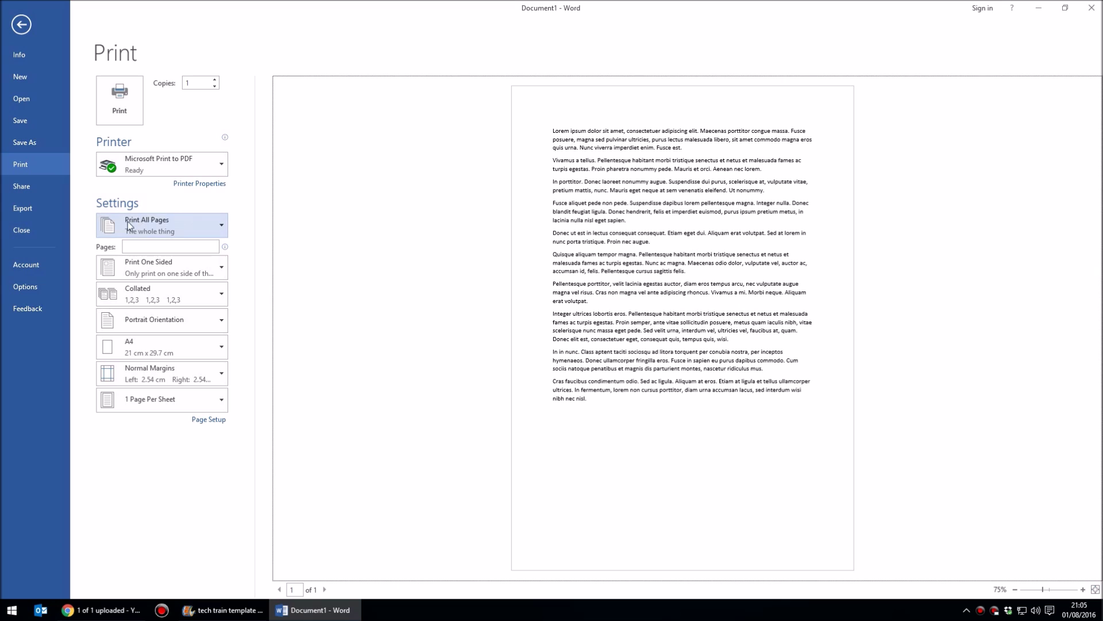
pyautogui.click(190, 226)
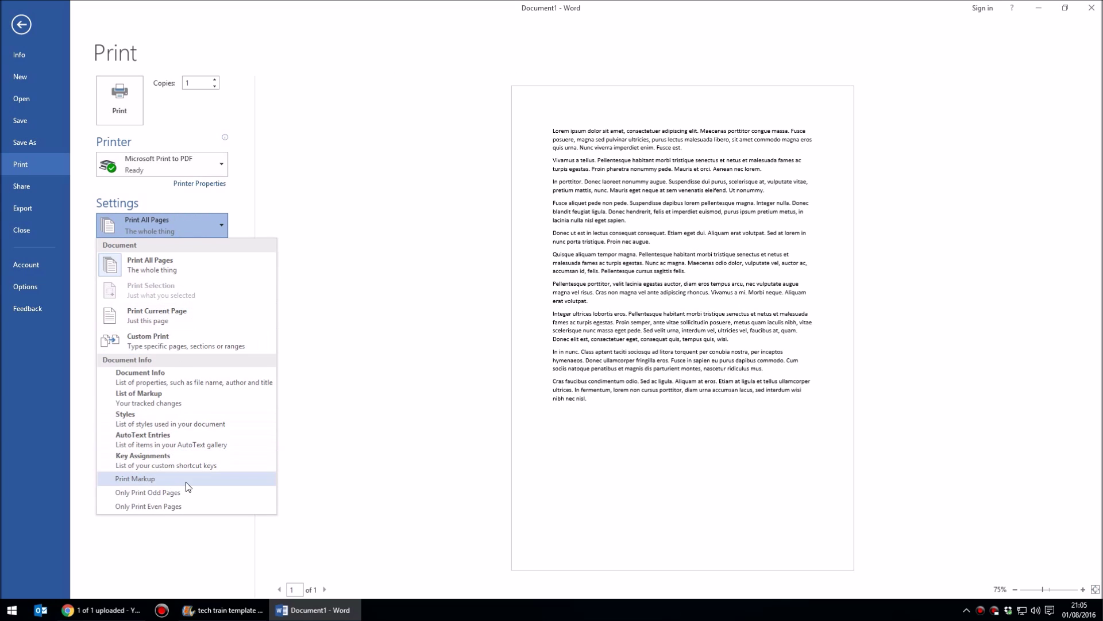
pyautogui.click(157, 480)
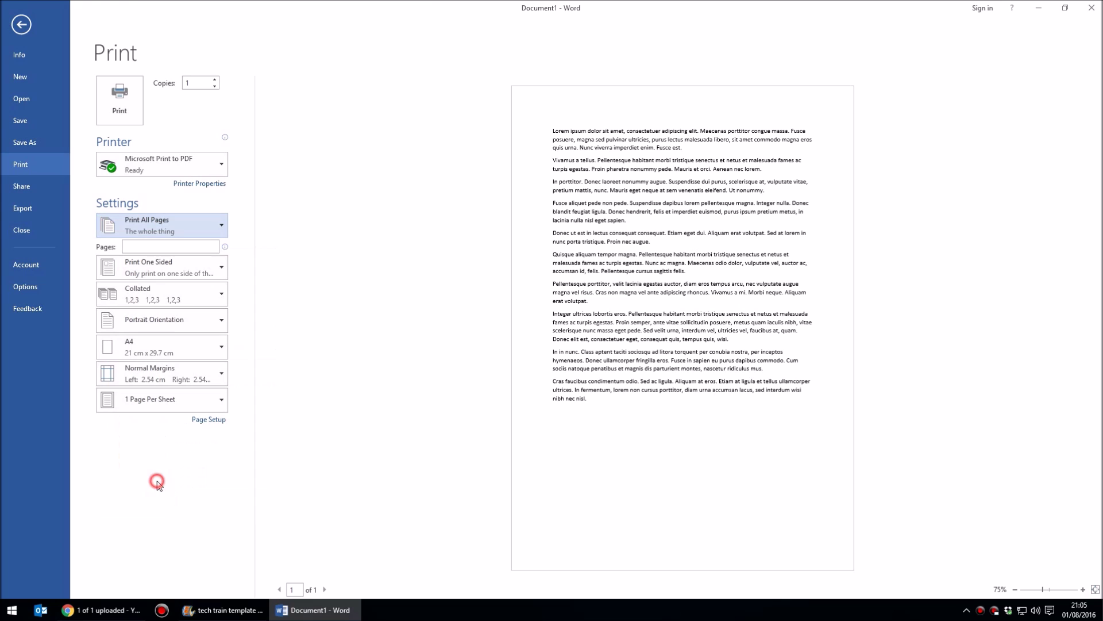